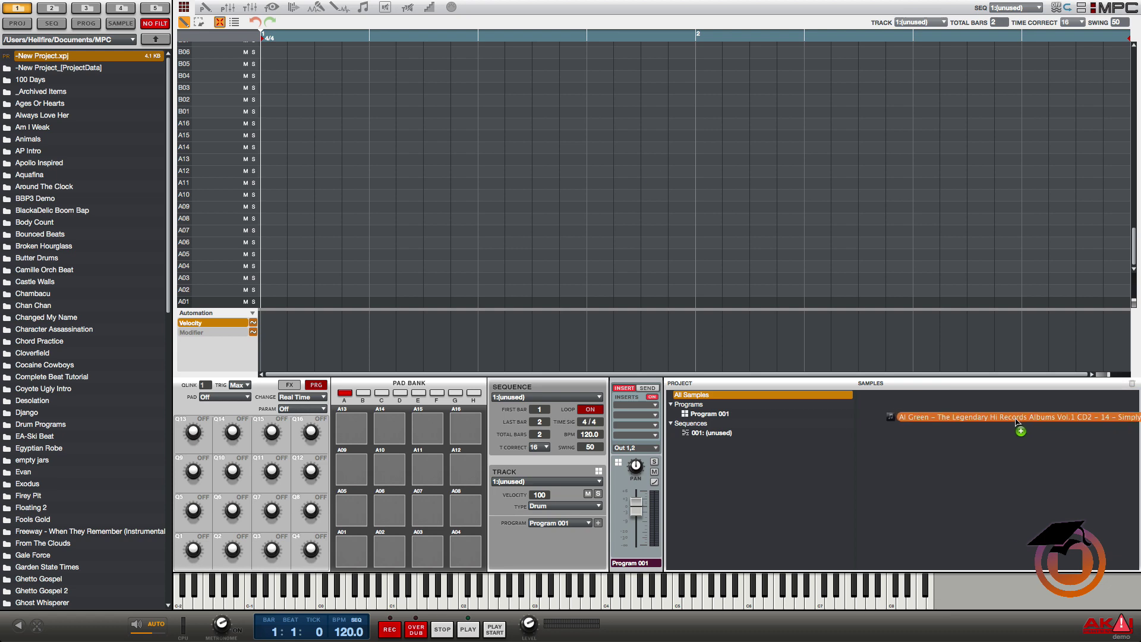
Import the Simply Beautiful WAV and chop it into equal Regions in Sample Edit.
drag(1132, 397, 988, 422)
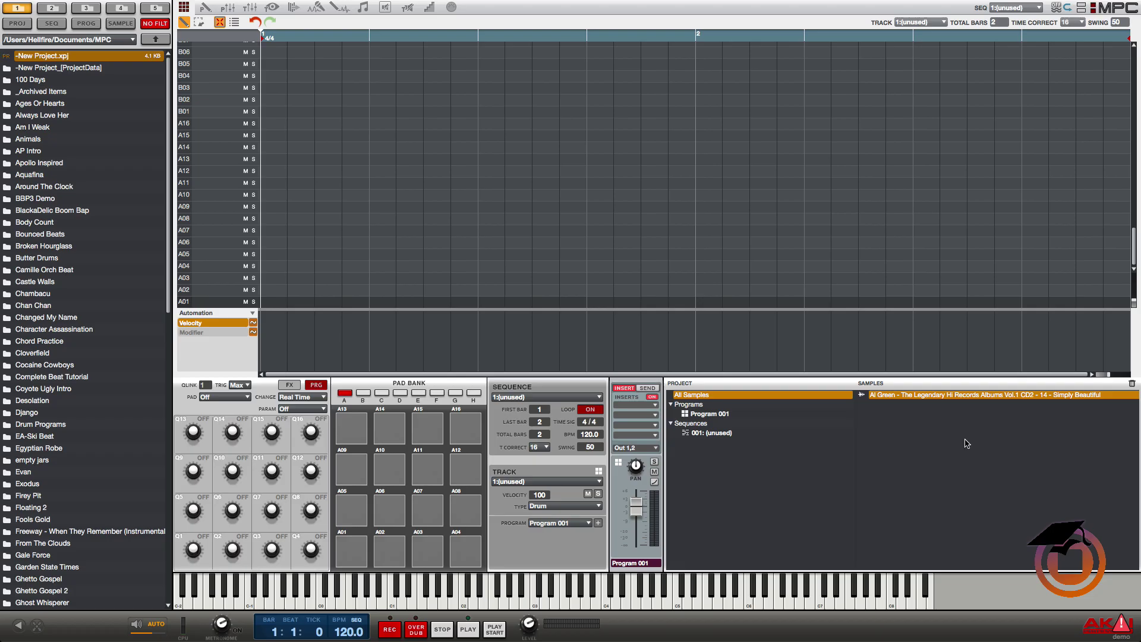
click(343, 9)
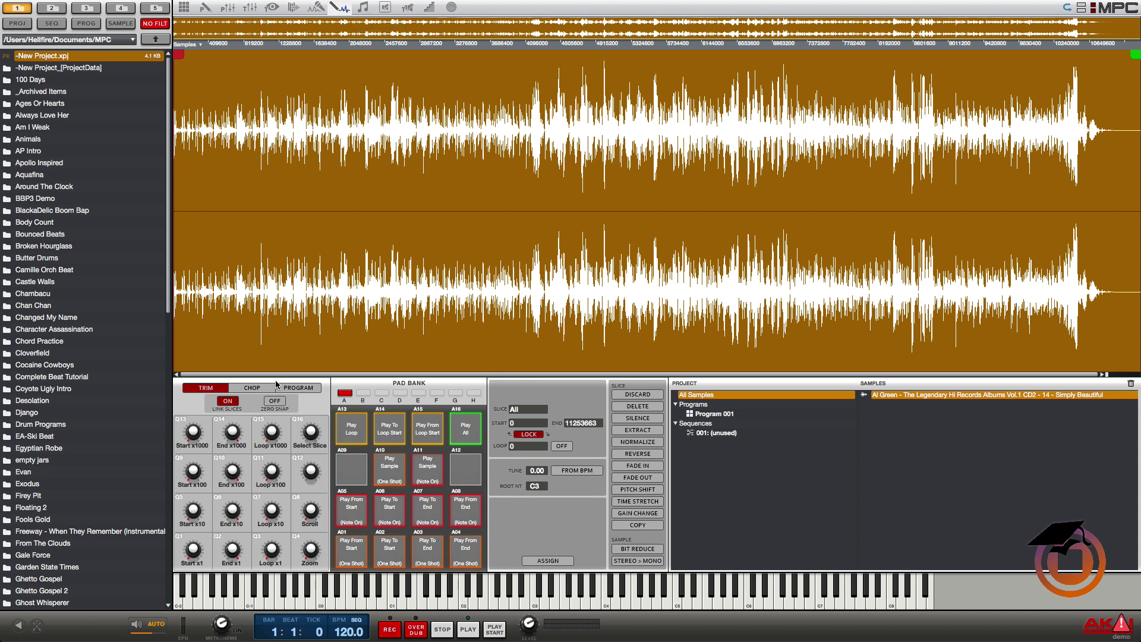
click(253, 387)
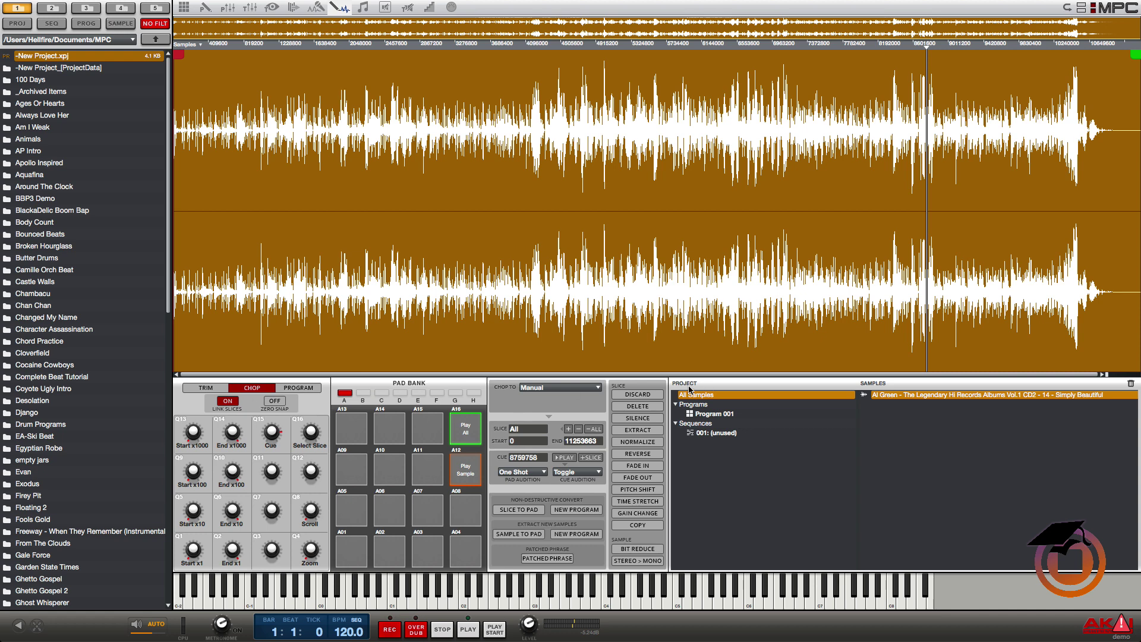
click(596, 388)
click(549, 415)
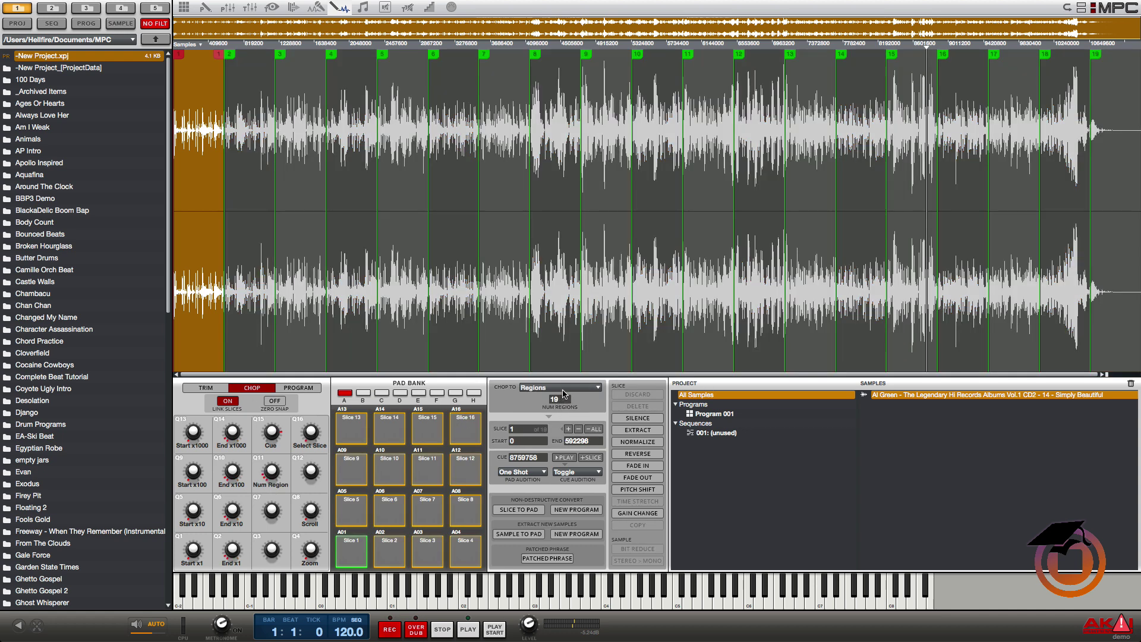
Set Num Regions to 22 and move the starts of slice 8, an early slice and slice 1.
drag(558, 401, 561, 396)
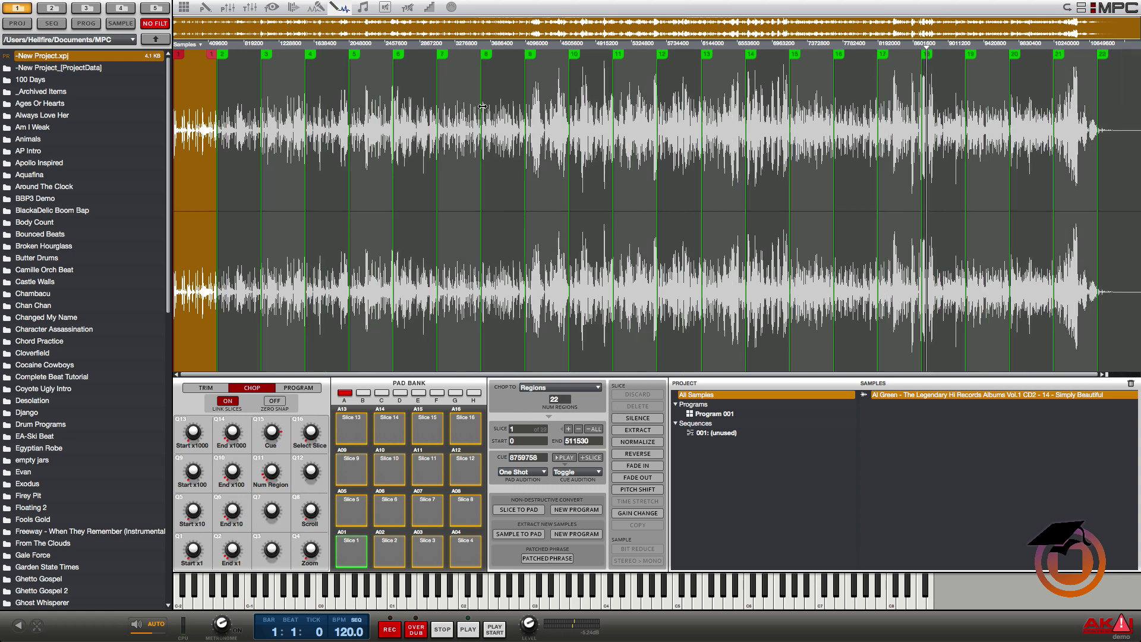
click(500, 85)
drag(481, 89, 449, 89)
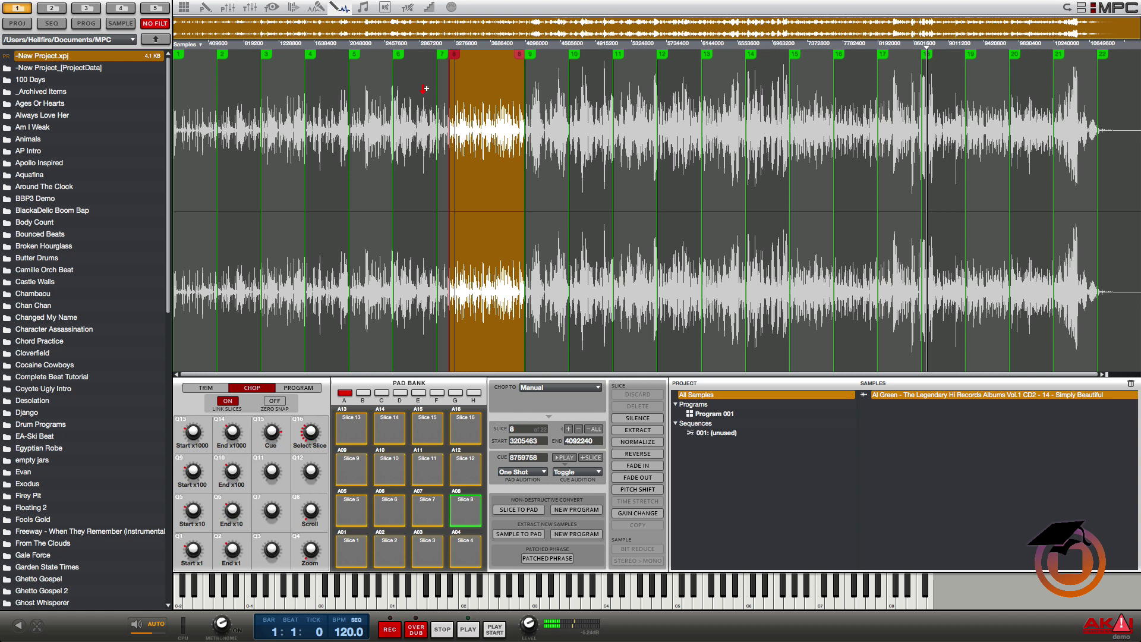
click(232, 90)
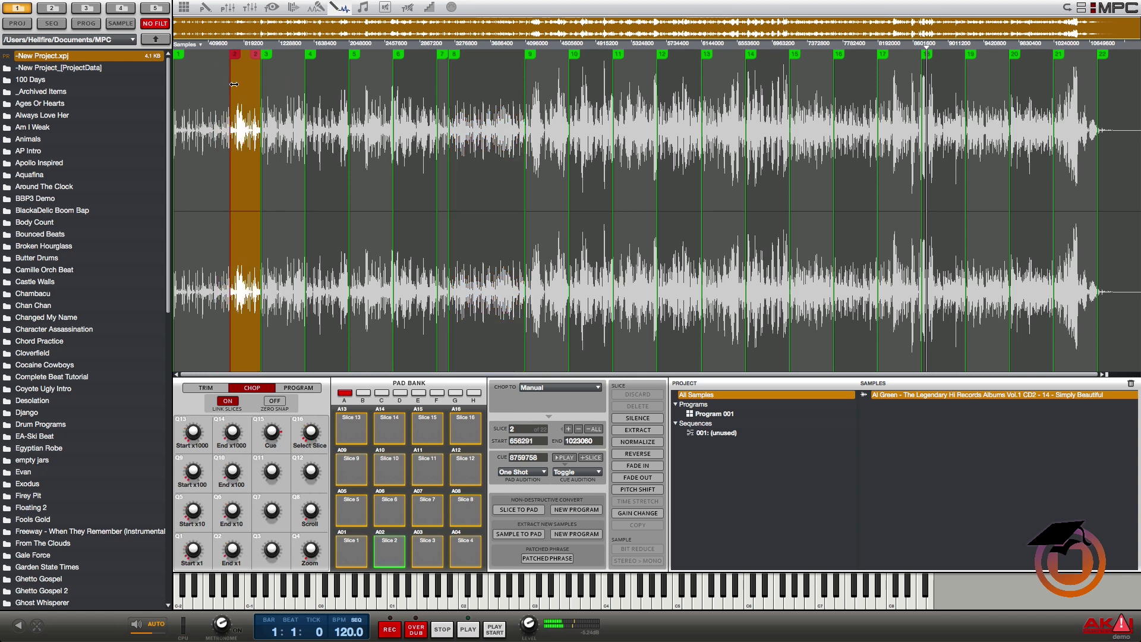
drag(219, 89, 241, 89)
click(178, 72)
drag(176, 55, 235, 59)
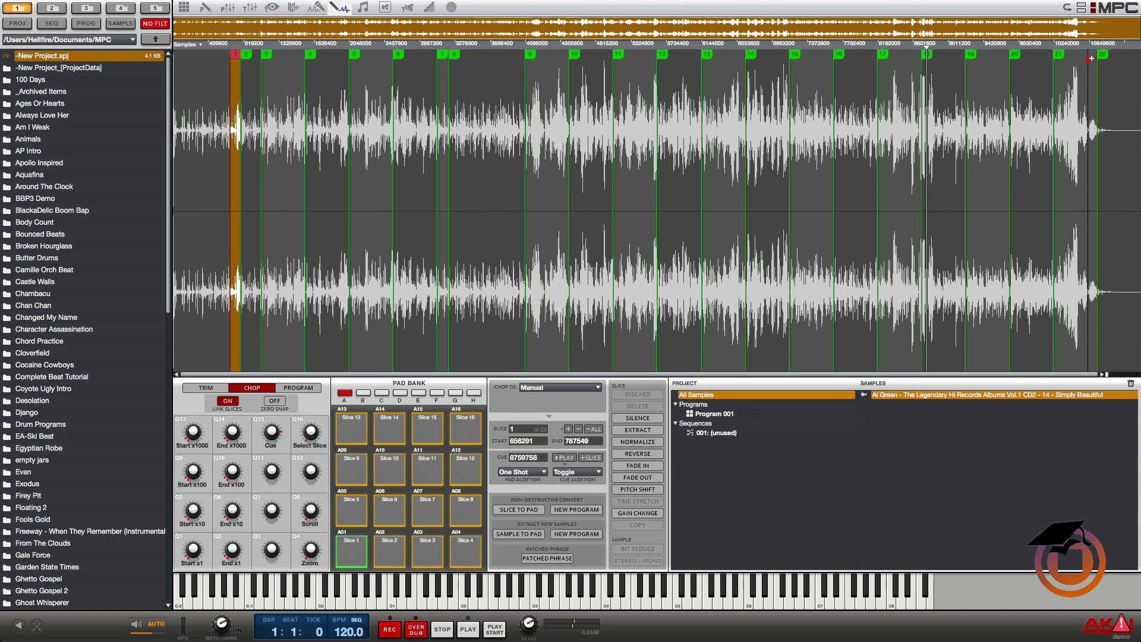
Adjust the boundaries of slices 22, 19, 9 and 12 by hand.
click(1090, 89)
drag(1091, 59, 1071, 64)
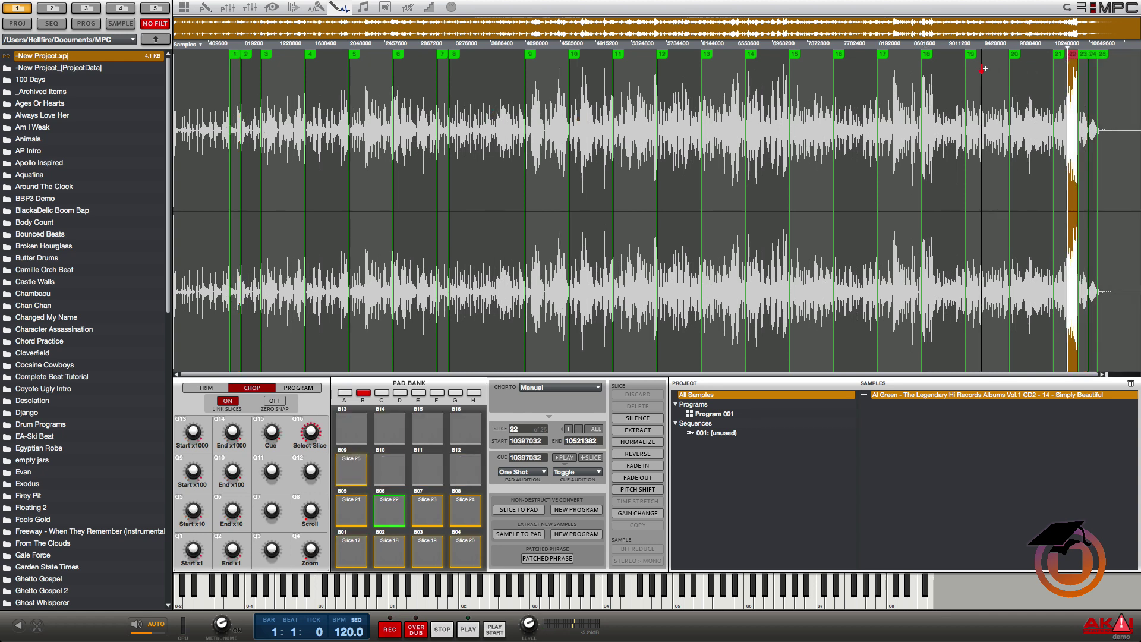
drag(985, 80, 926, 82)
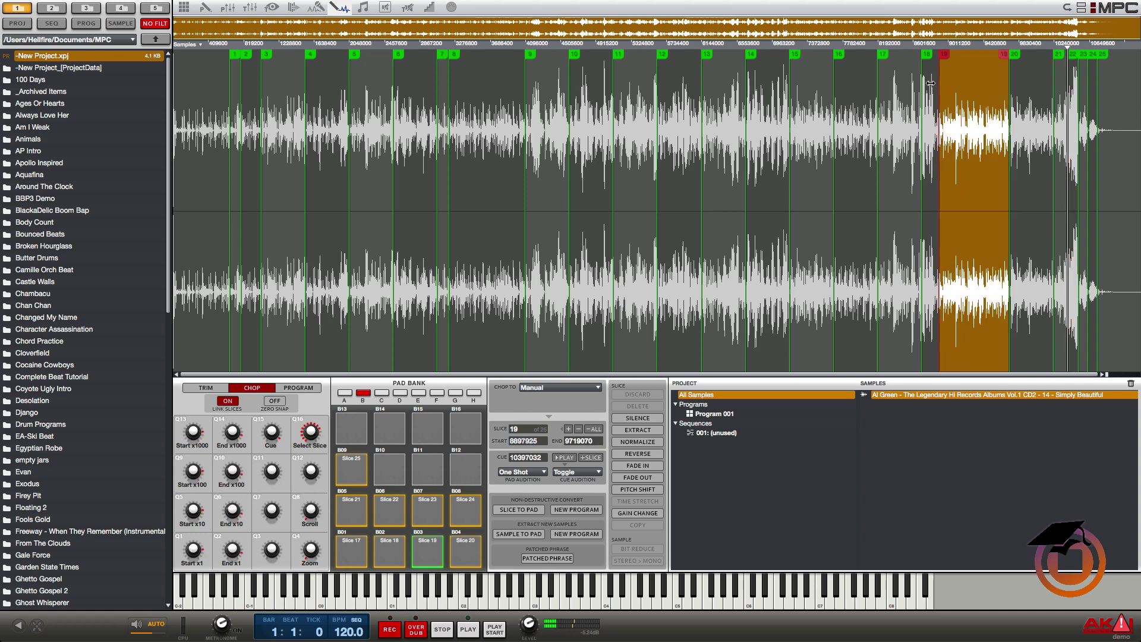
click(538, 97)
drag(531, 90, 564, 96)
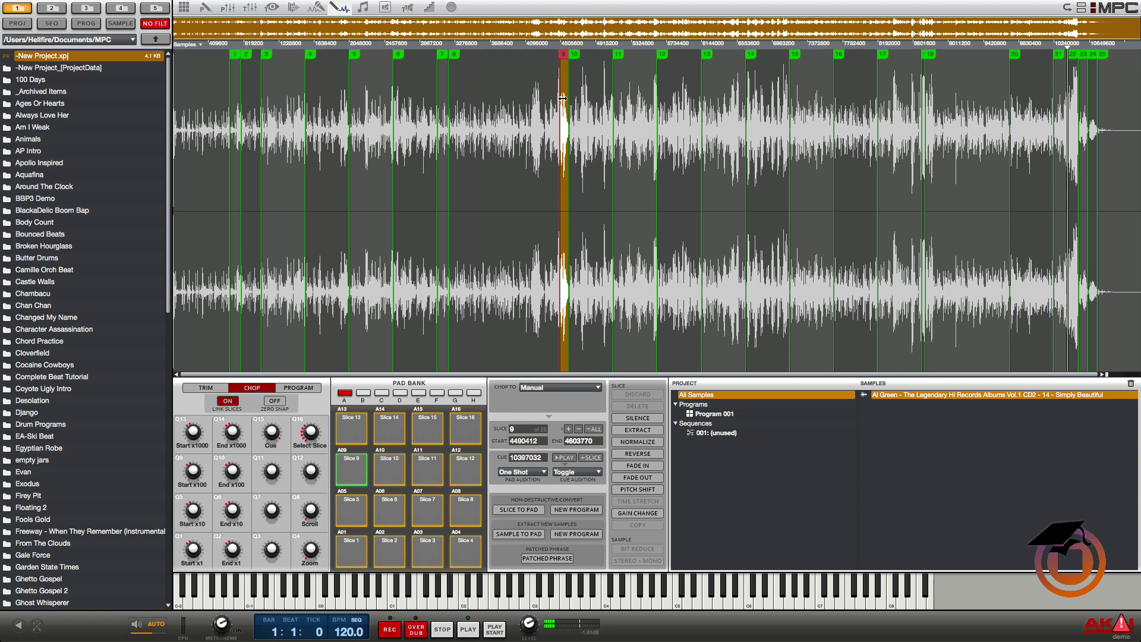
drag(658, 92, 625, 109)
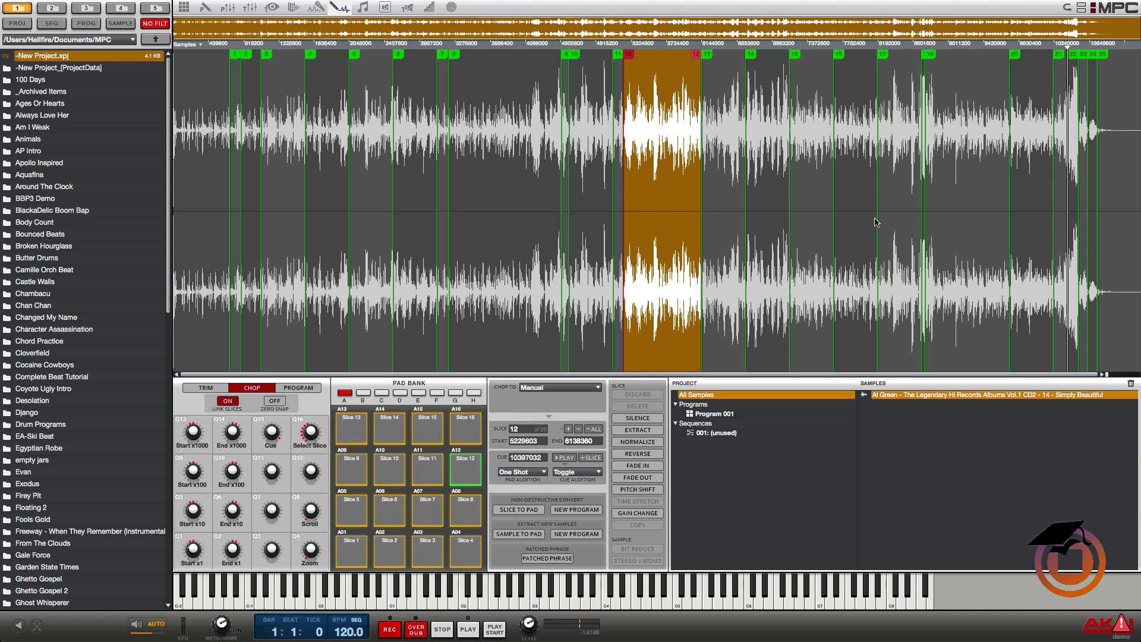
Save the sliced sample as a WAV file on the Desktop.
right_click(943, 399)
click(929, 371)
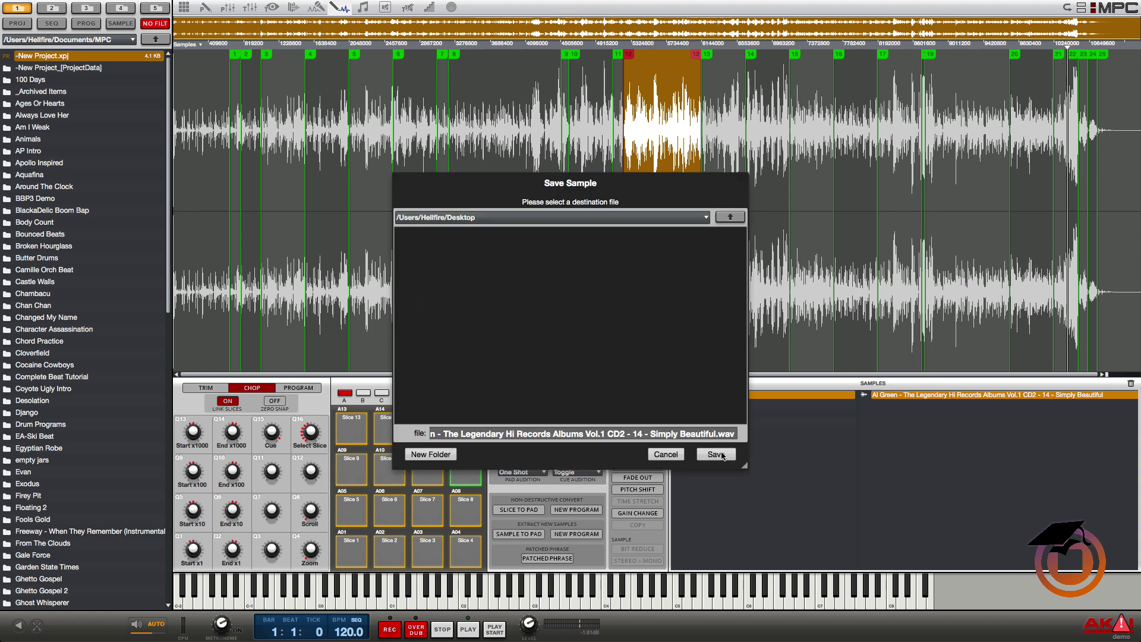
click(716, 455)
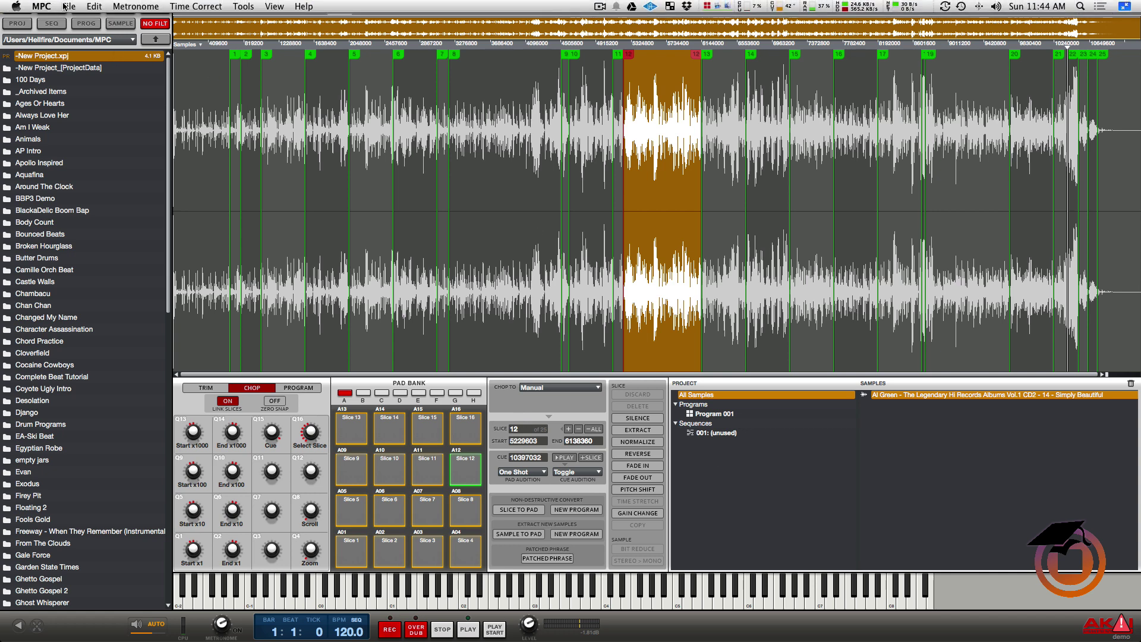
click(67, 6)
Start a new project without saving, import the saved WAV, and open its CHOP view.
click(94, 30)
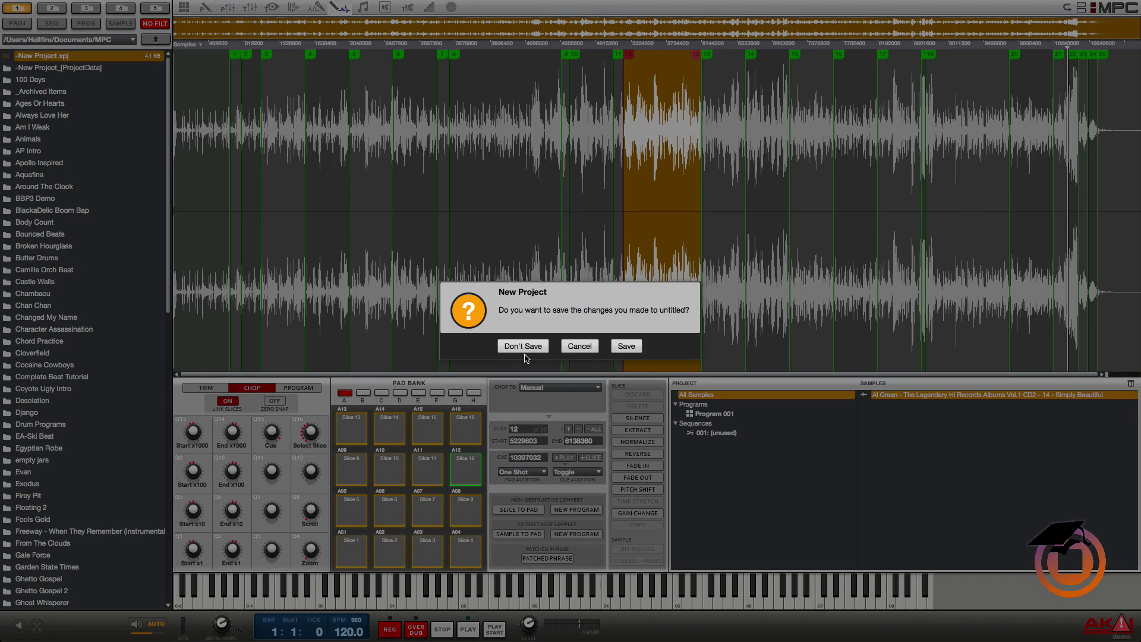
click(522, 346)
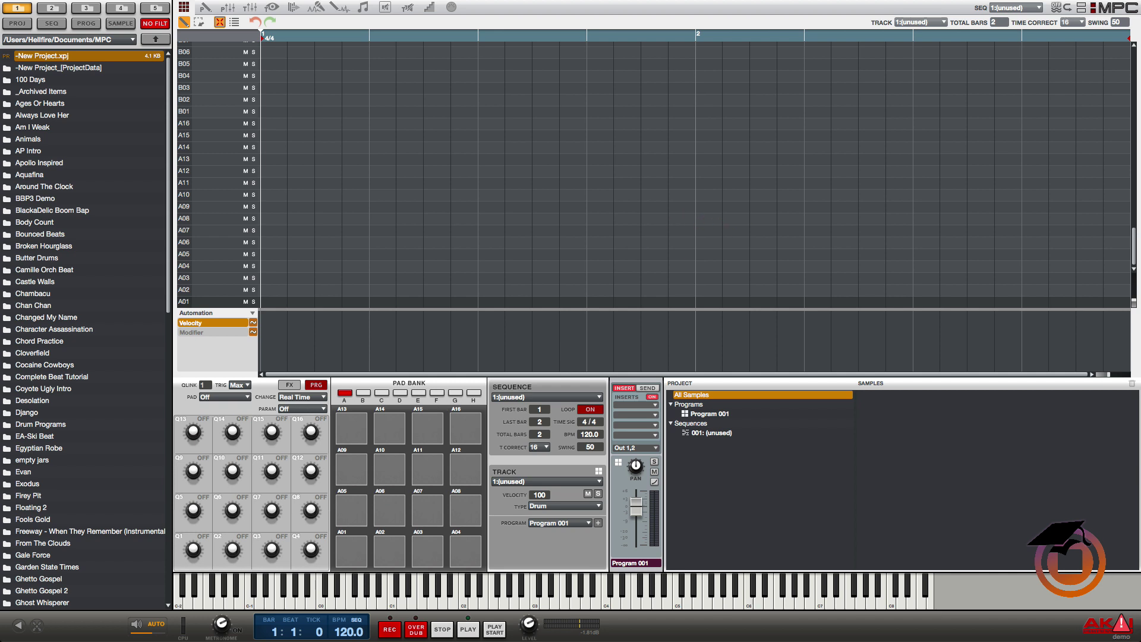
drag(1107, 292, 981, 406)
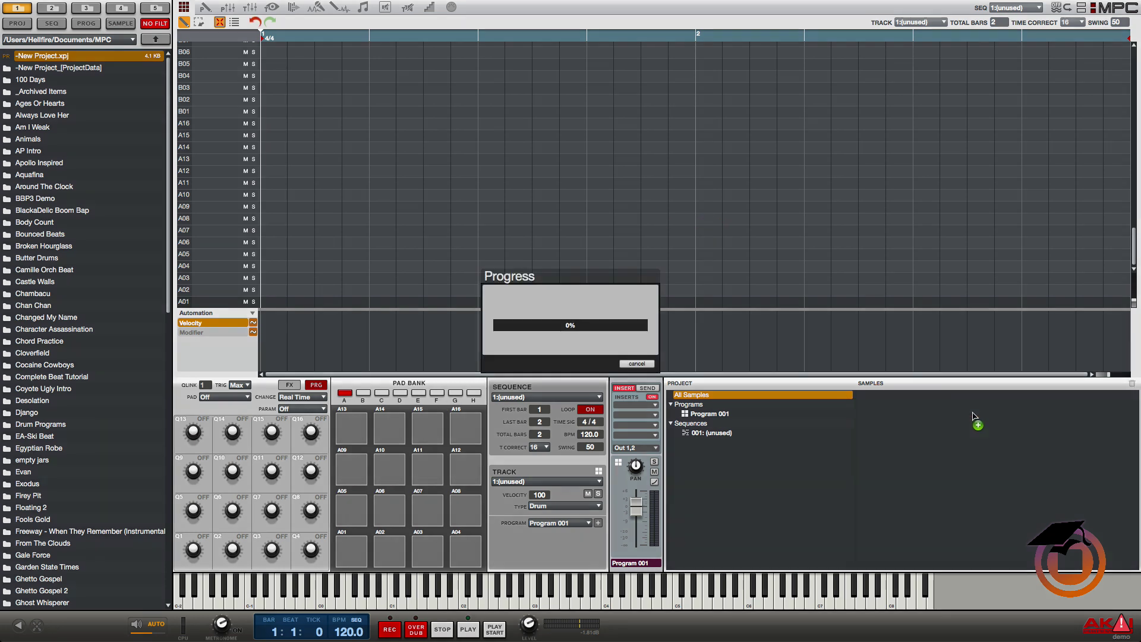
click(342, 7)
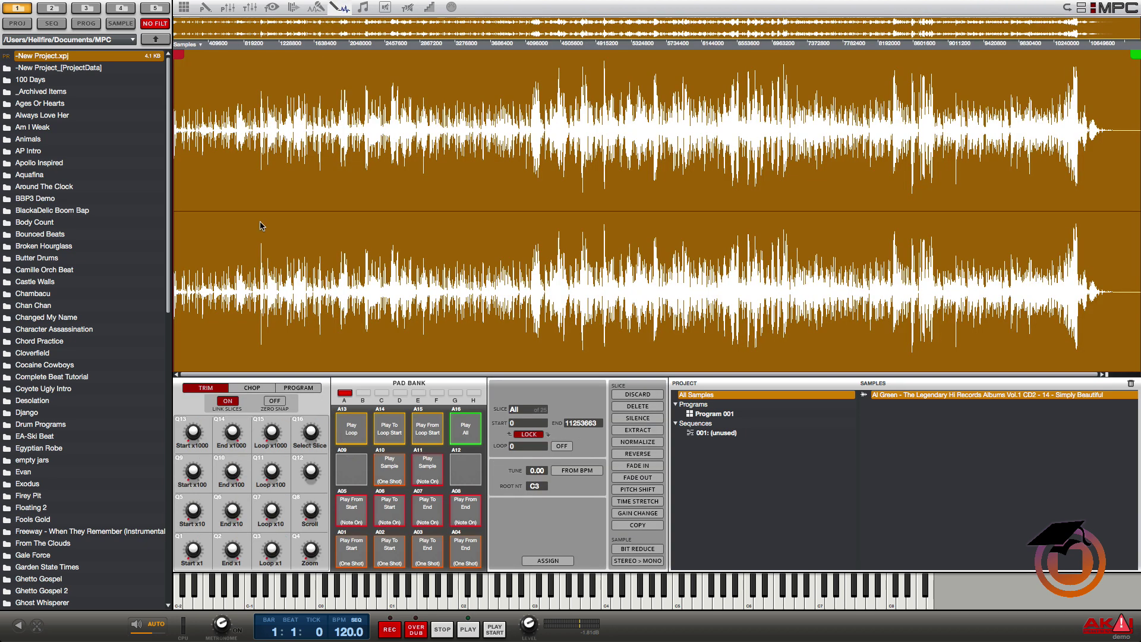
click(252, 389)
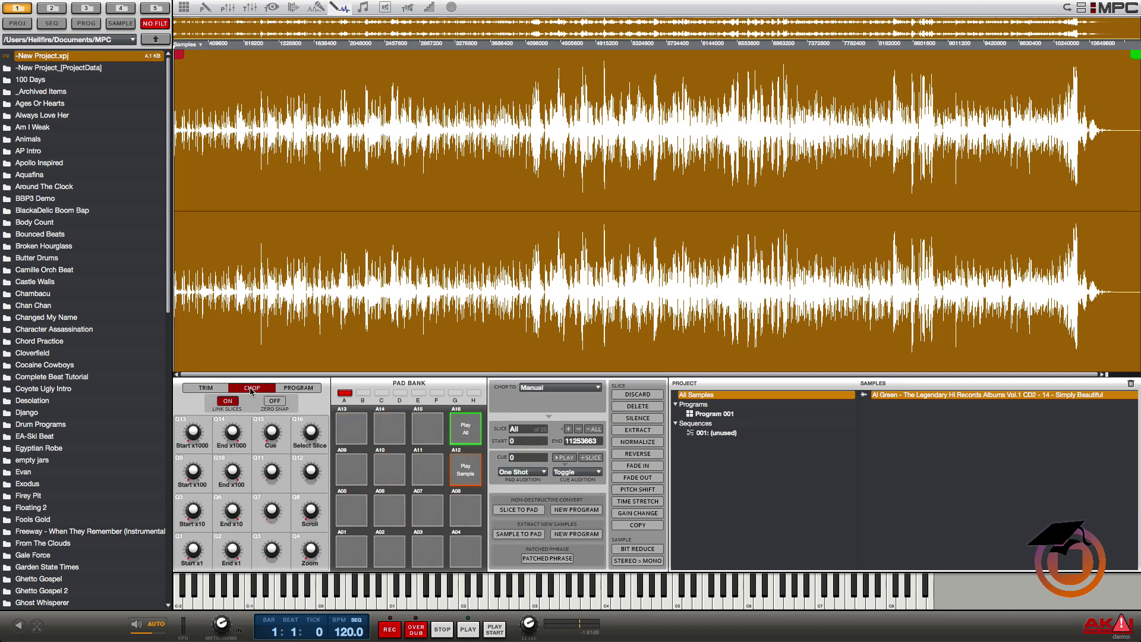
Load the WAV's embedded slice markers from the Slice field in Manual chop mode.
click(515, 429)
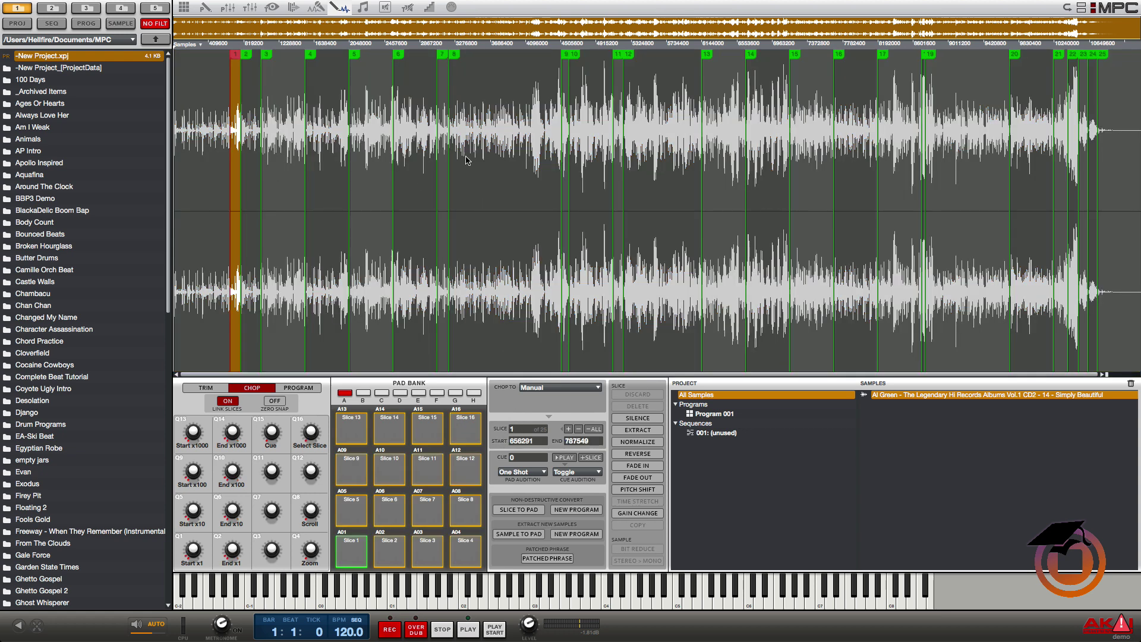